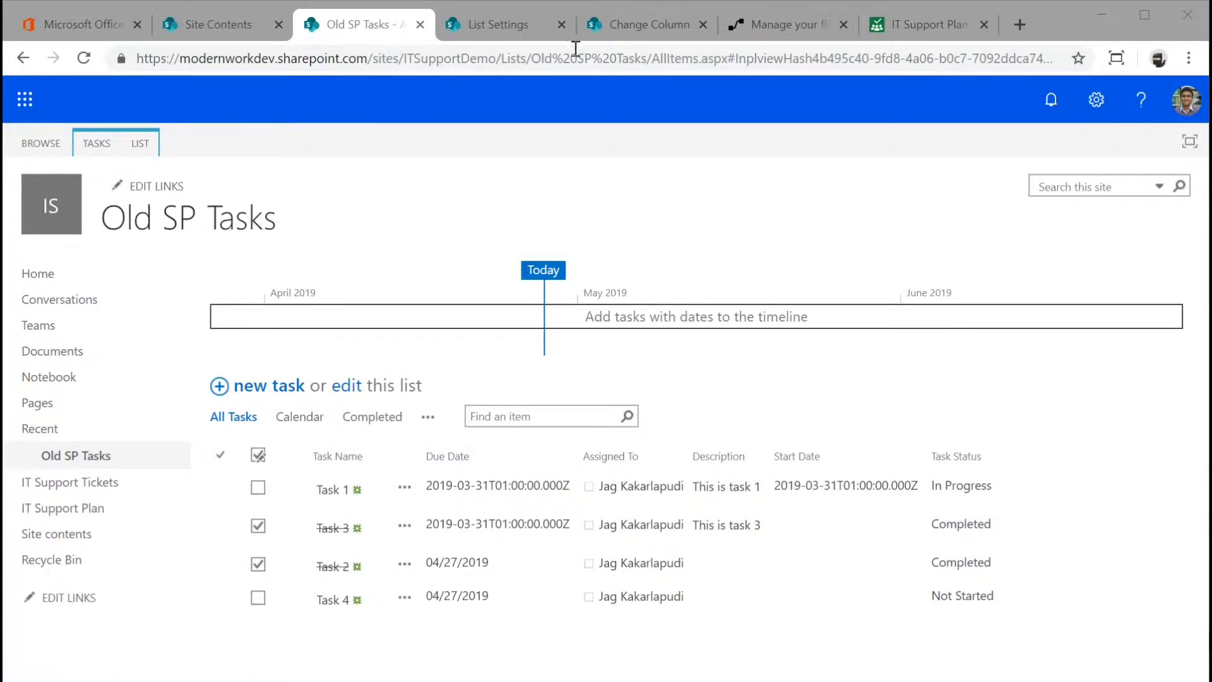
- Check the IT Support Plan board, then return to the Old SP Tasks list's task statuses
{"action": "left_click", "coordinate": [893, 32]}
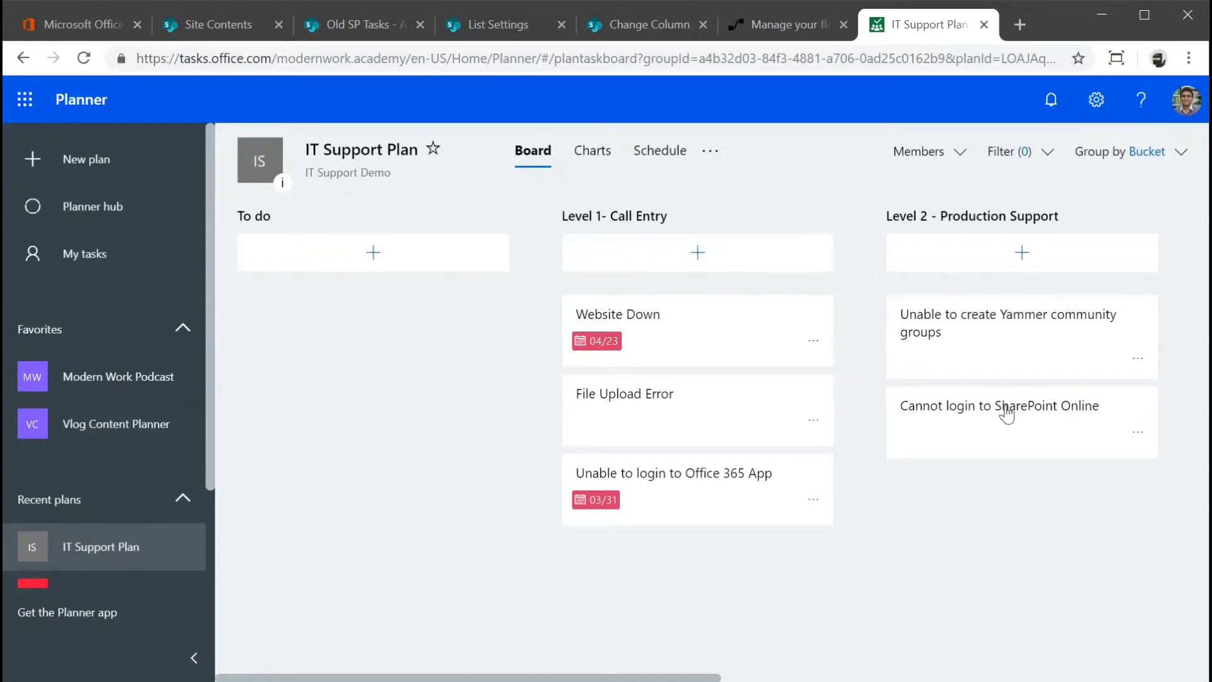
{"action": "left_click", "coordinate": [357, 26]}
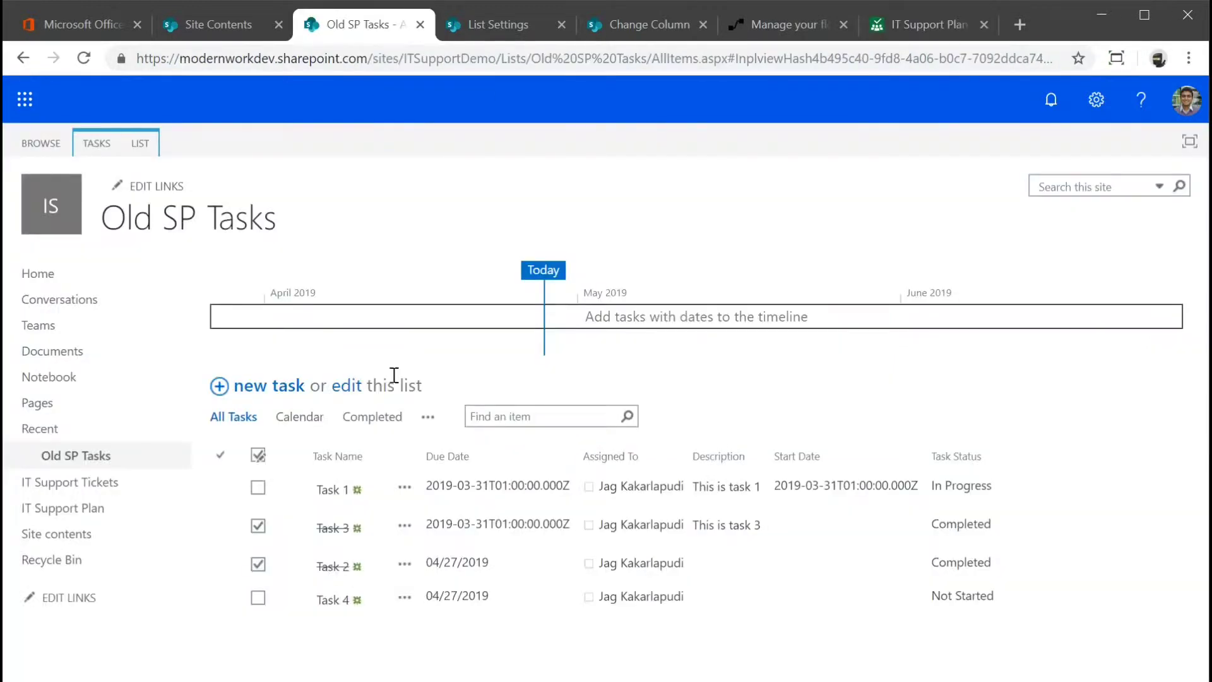
- On the IT Support Plan board, retitle the first bucket from 'To do' to 'SharePoint Tasks'
{"action": "left_click", "coordinate": [916, 25]}
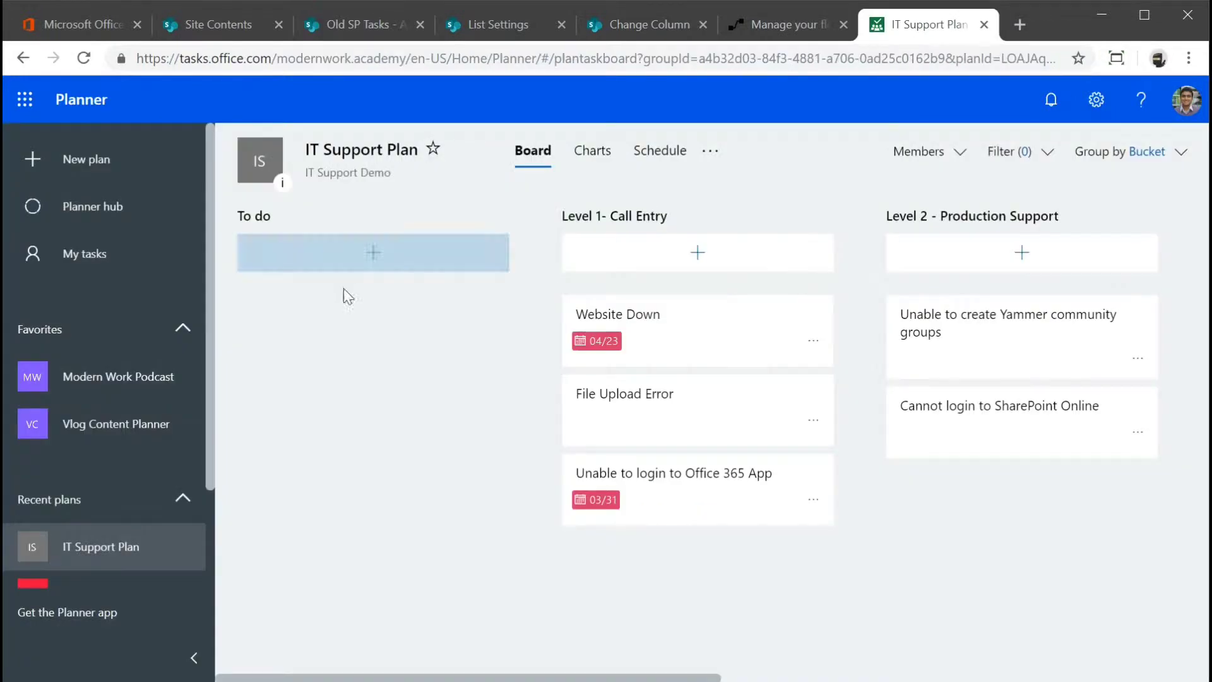
{"action": "left_click", "coordinate": [258, 218]}
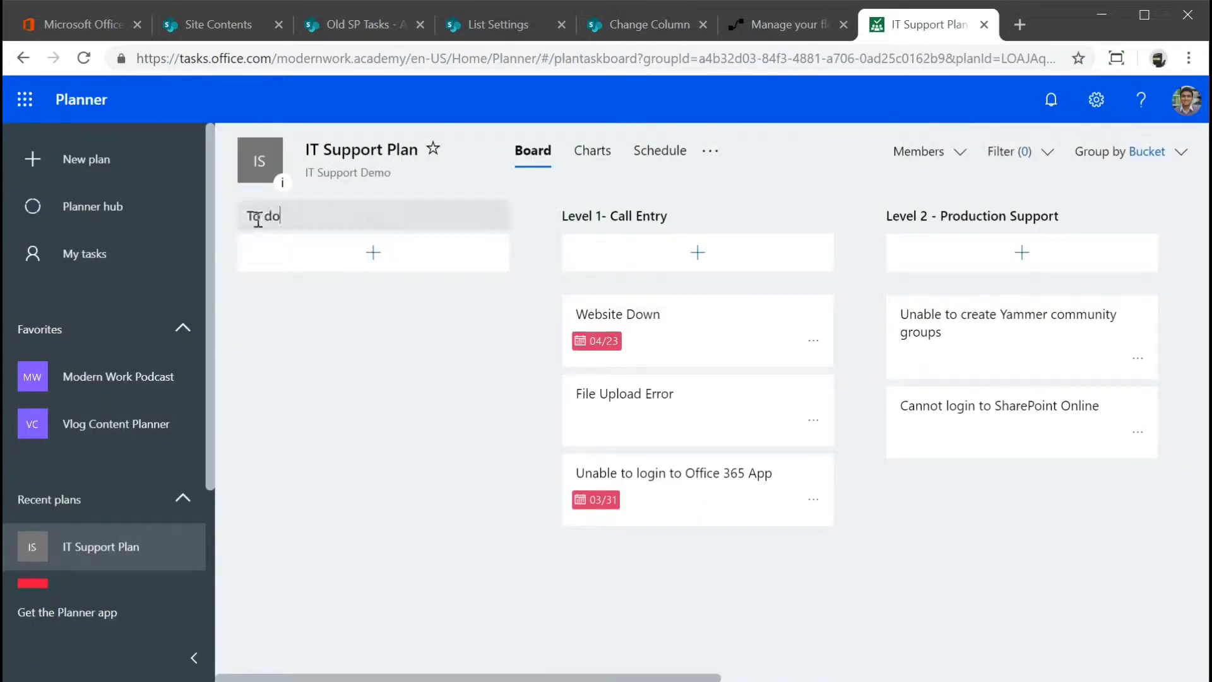
{"action": "left_click_drag", "start_coordinate": [282, 218], "coordinate": [243, 224]}
{"action": "type", "text": "SharePoint Tasks"}
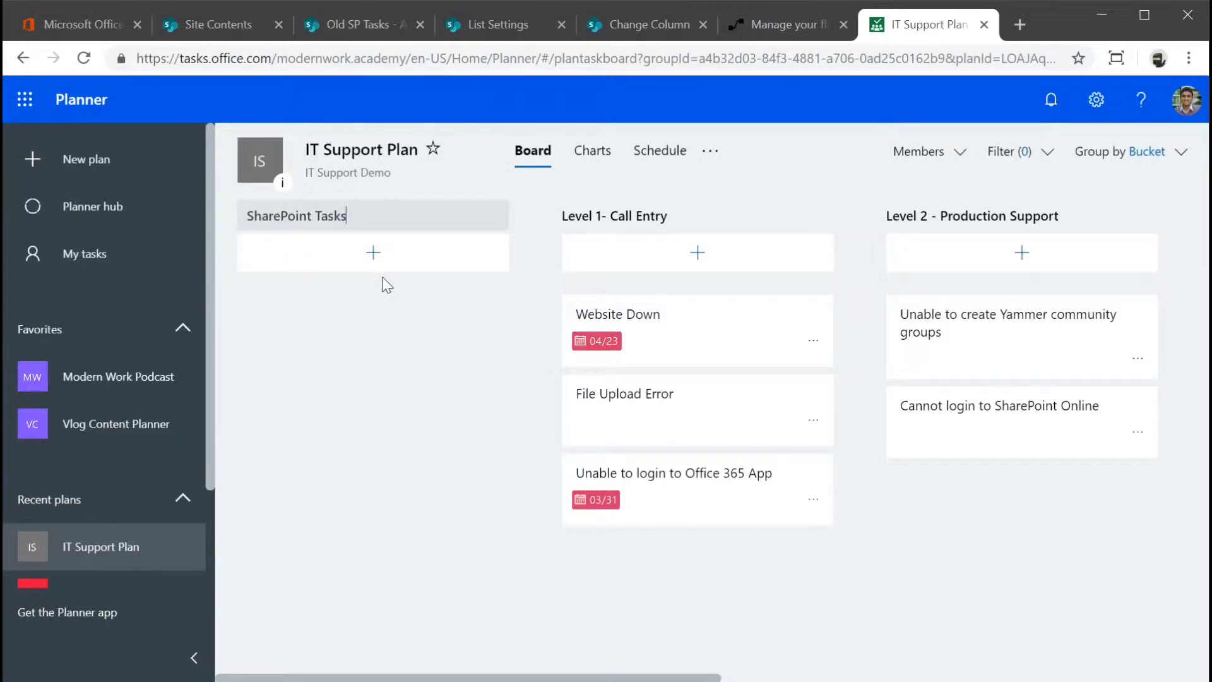
{"action": "key", "text": "Return"}
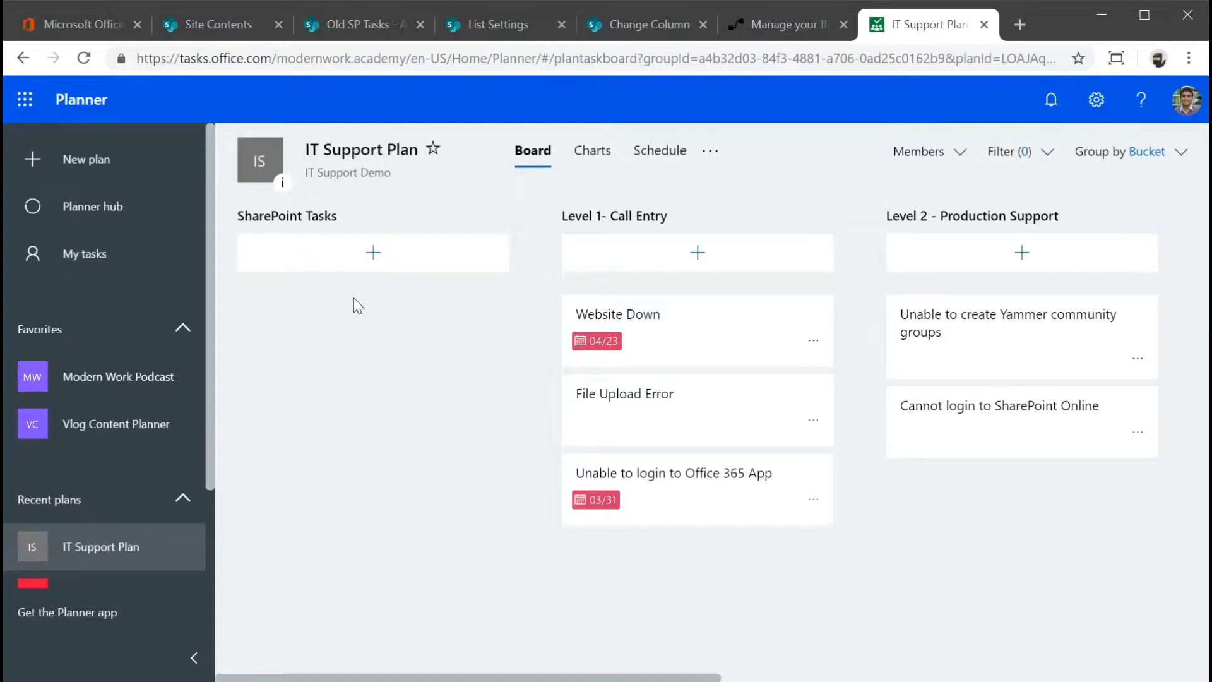
- From the Manage your flows list, open 'SharePoint Tasks to Planner' in the flow editor
{"action": "left_click", "coordinate": [748, 32]}
{"action": "mouse_move", "coordinate": [441, 378]}
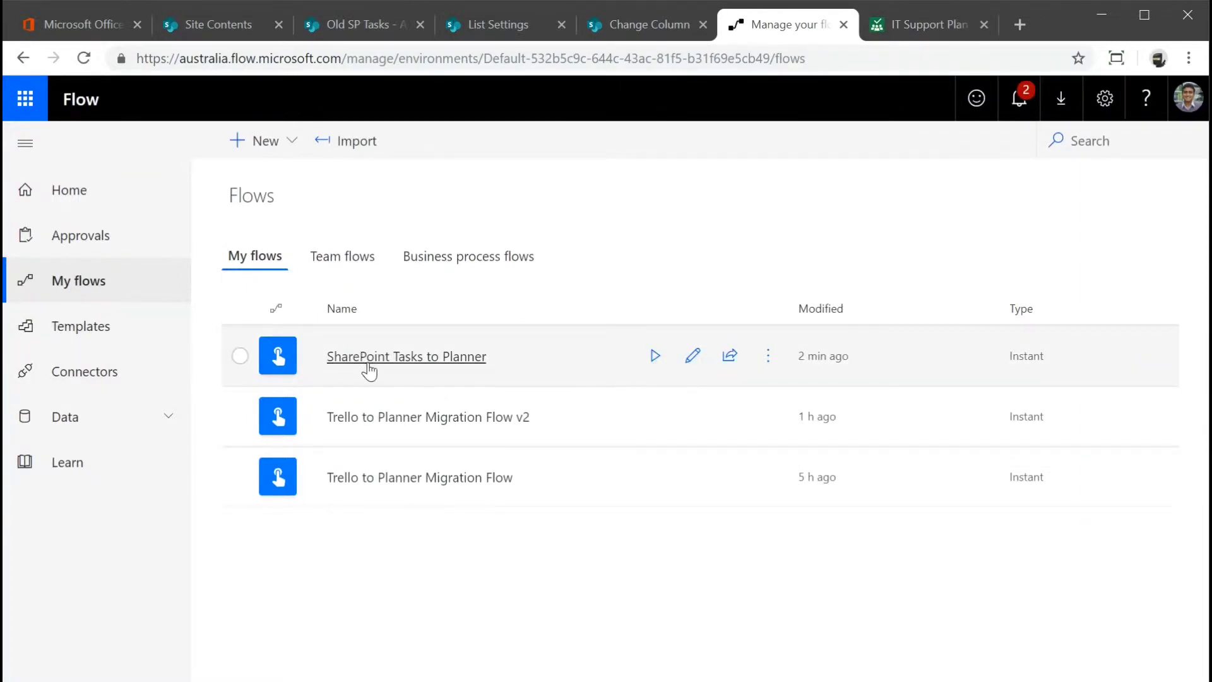
{"action": "left_click", "coordinate": [696, 371]}
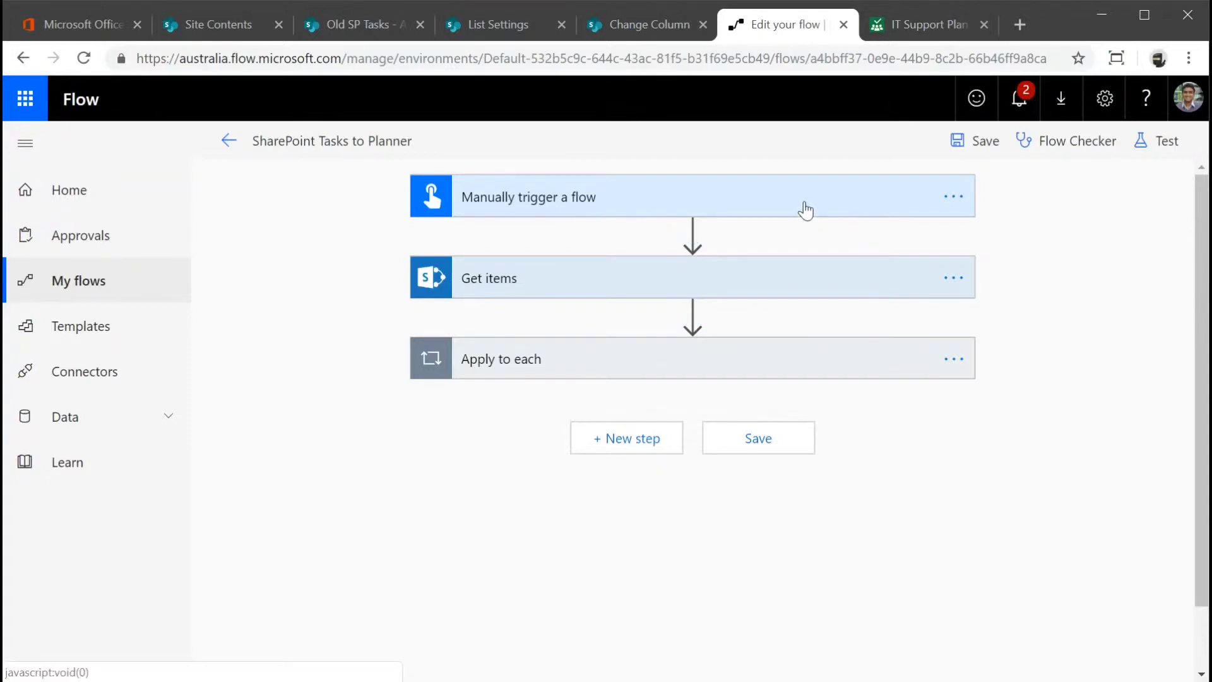
- Expand Apply to each, Apply to each 2 and the Start/Due Date not-null Condition to view both branches
{"action": "left_click", "coordinate": [766, 296]}
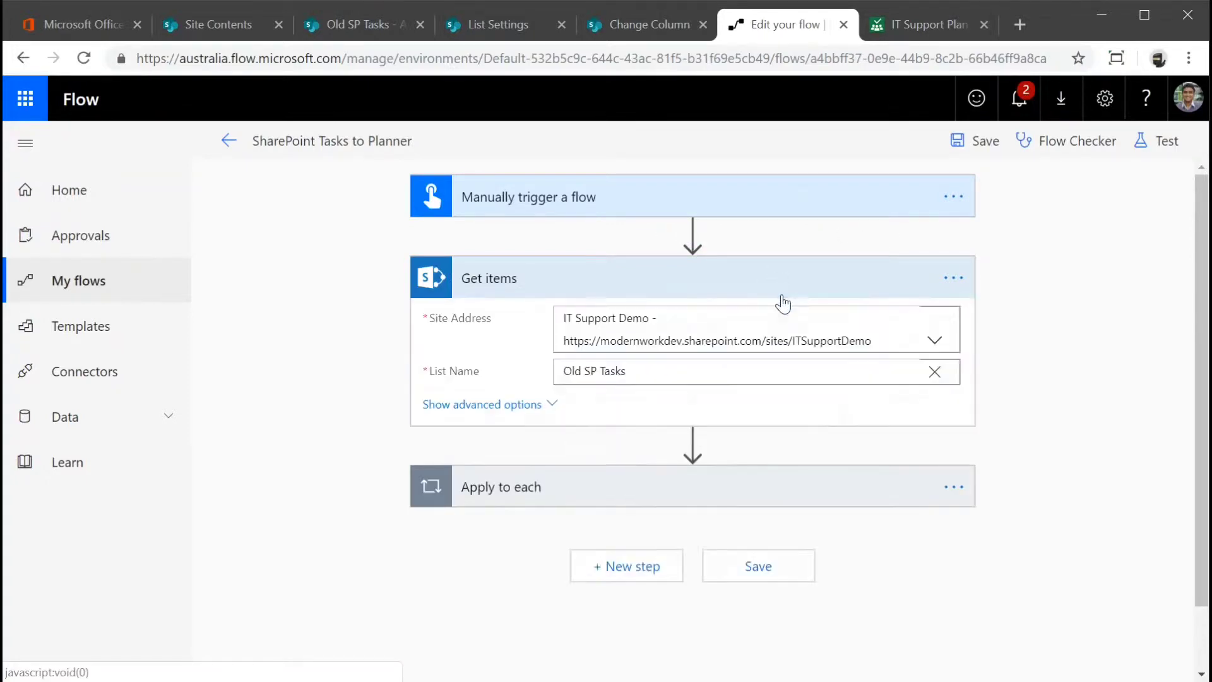
{"action": "left_click", "coordinate": [736, 283]}
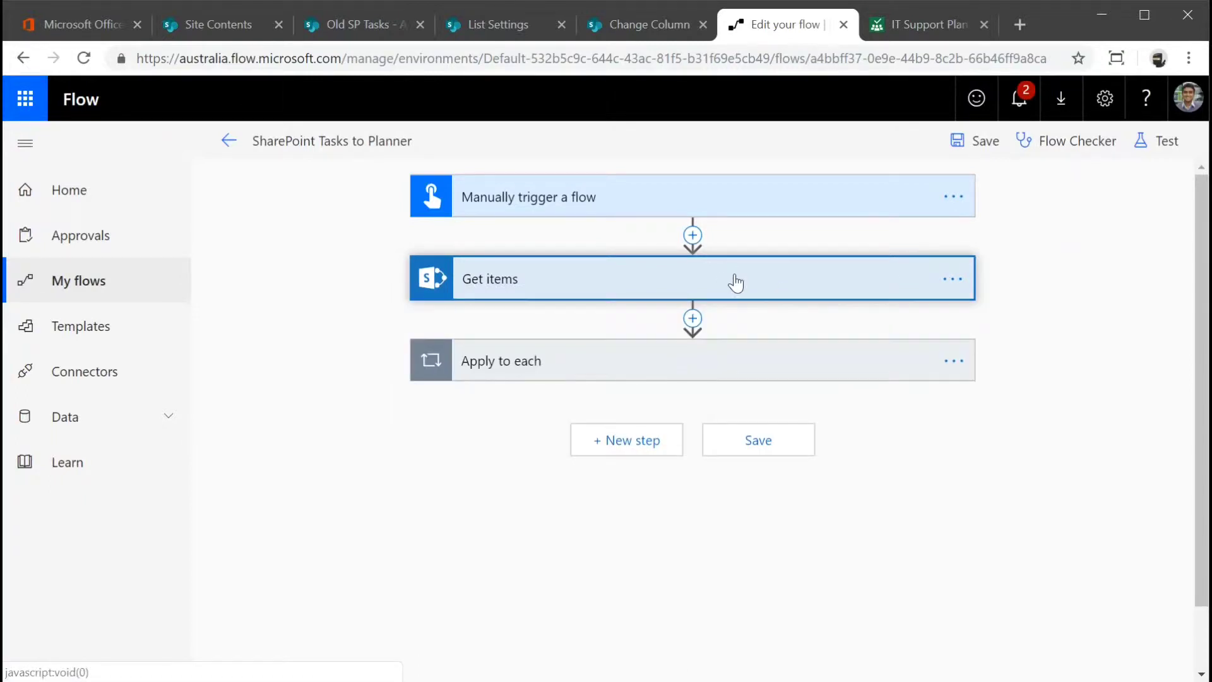
{"action": "left_click", "coordinate": [836, 376]}
{"action": "scroll", "coordinate": [1058, 382], "scroll_direction": "down", "scroll_amount": 2}
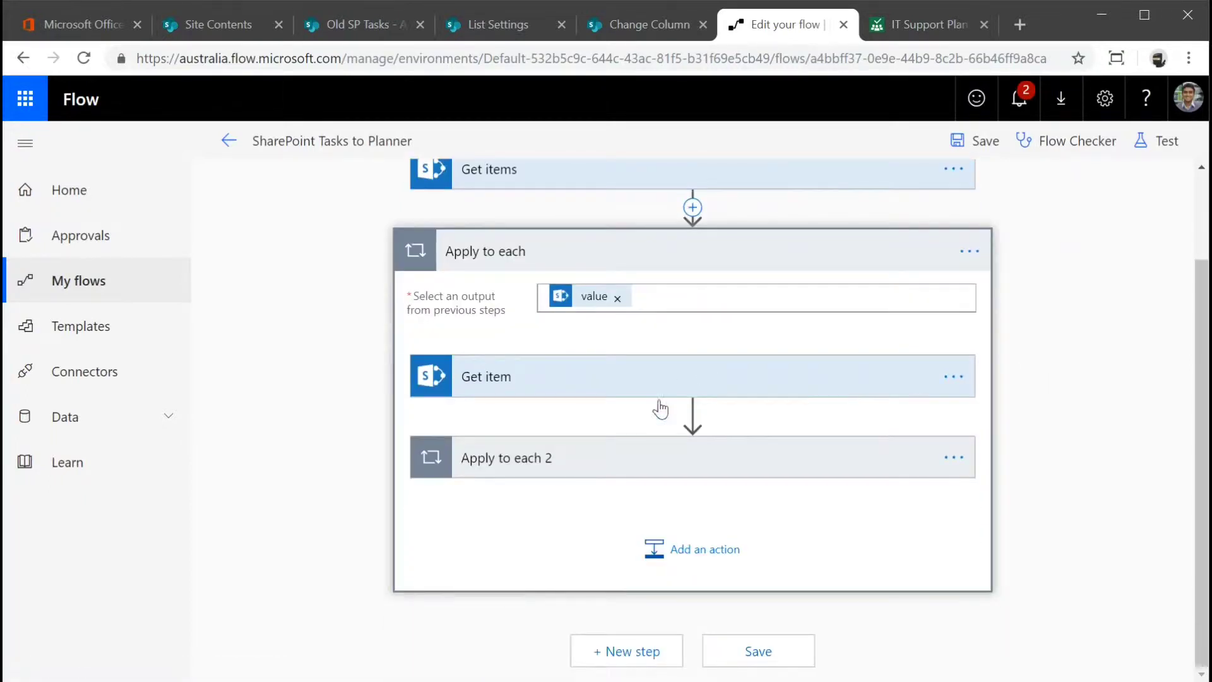
{"action": "left_click", "coordinate": [872, 456]}
{"action": "scroll", "coordinate": [942, 421], "scroll_direction": "down", "scroll_amount": 4}
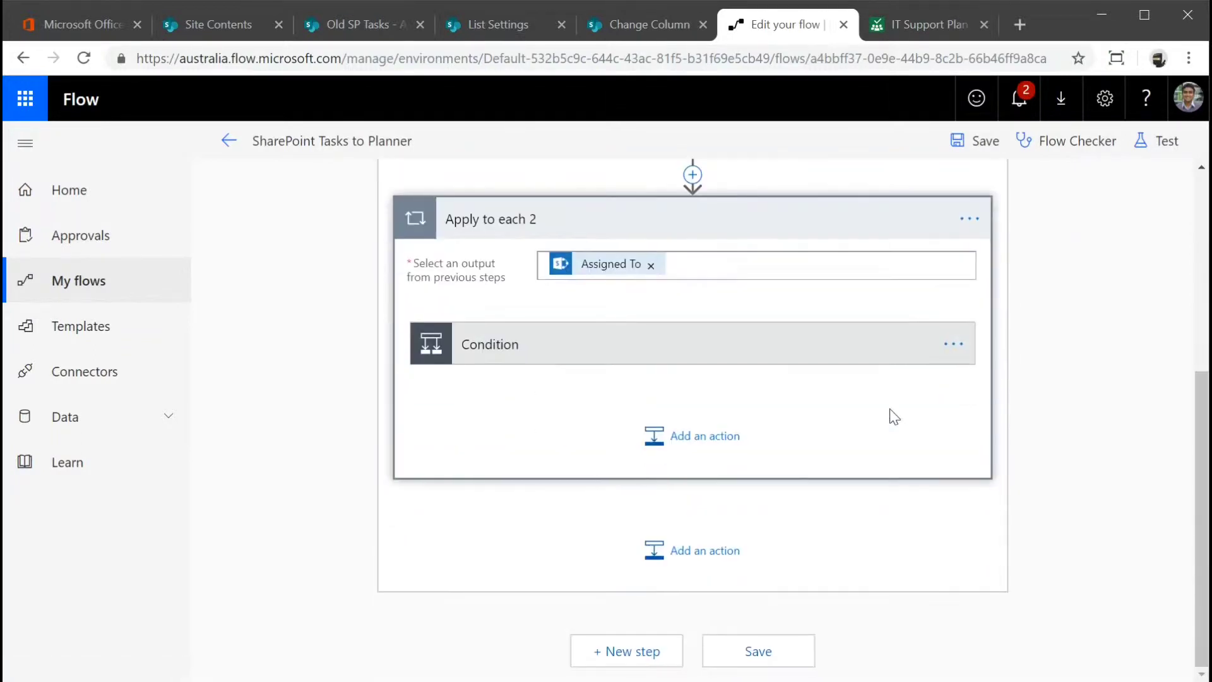
{"action": "left_click", "coordinate": [708, 363]}
{"action": "scroll", "coordinate": [714, 372], "scroll_direction": "down", "scroll_amount": 3}
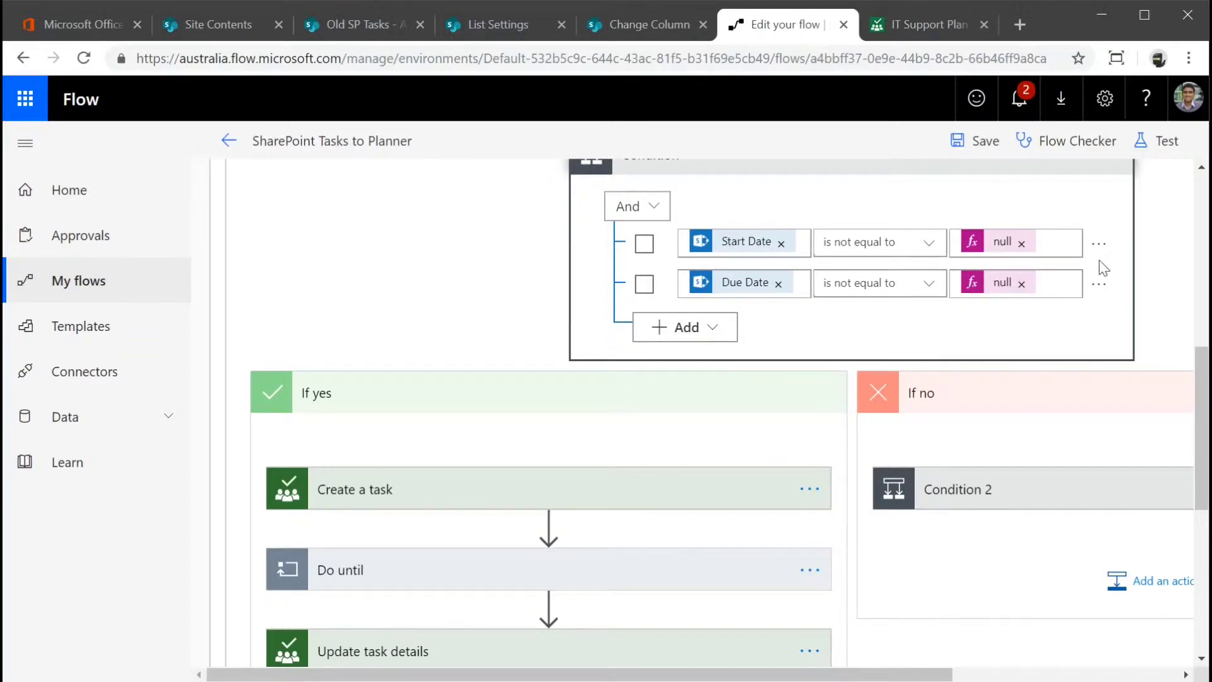
{"action": "scroll", "coordinate": [722, 387], "scroll_direction": "down", "scroll_amount": 1}
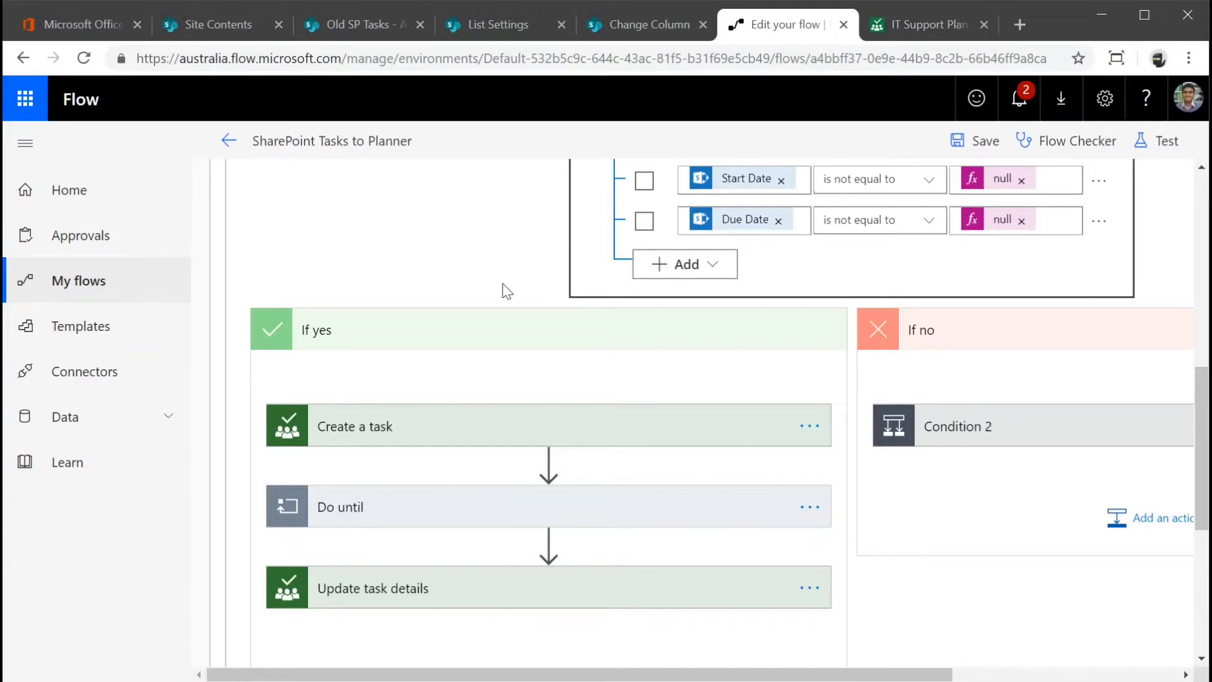
- Review Update task details' Task Id = Id and Description mappings, with Create a task collapsed
{"action": "scroll", "coordinate": [506, 288], "scroll_direction": "down", "scroll_amount": 1}
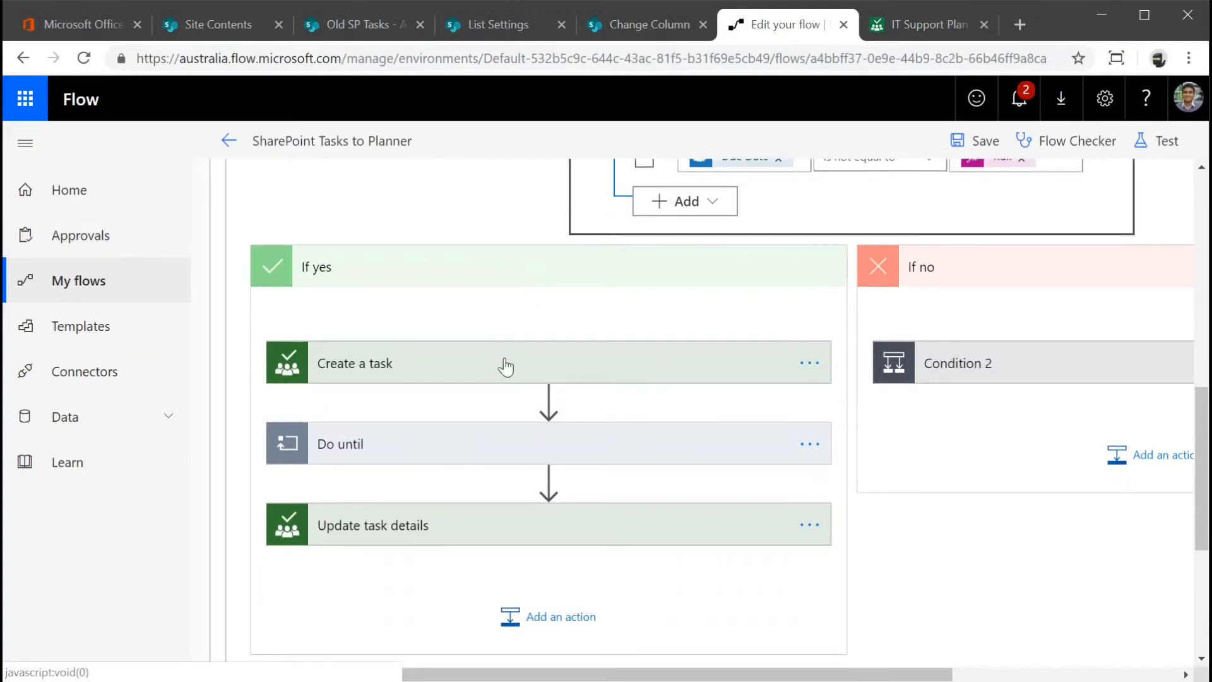
{"action": "left_click", "coordinate": [669, 370]}
{"action": "scroll", "coordinate": [657, 360], "scroll_direction": "down", "scroll_amount": 2}
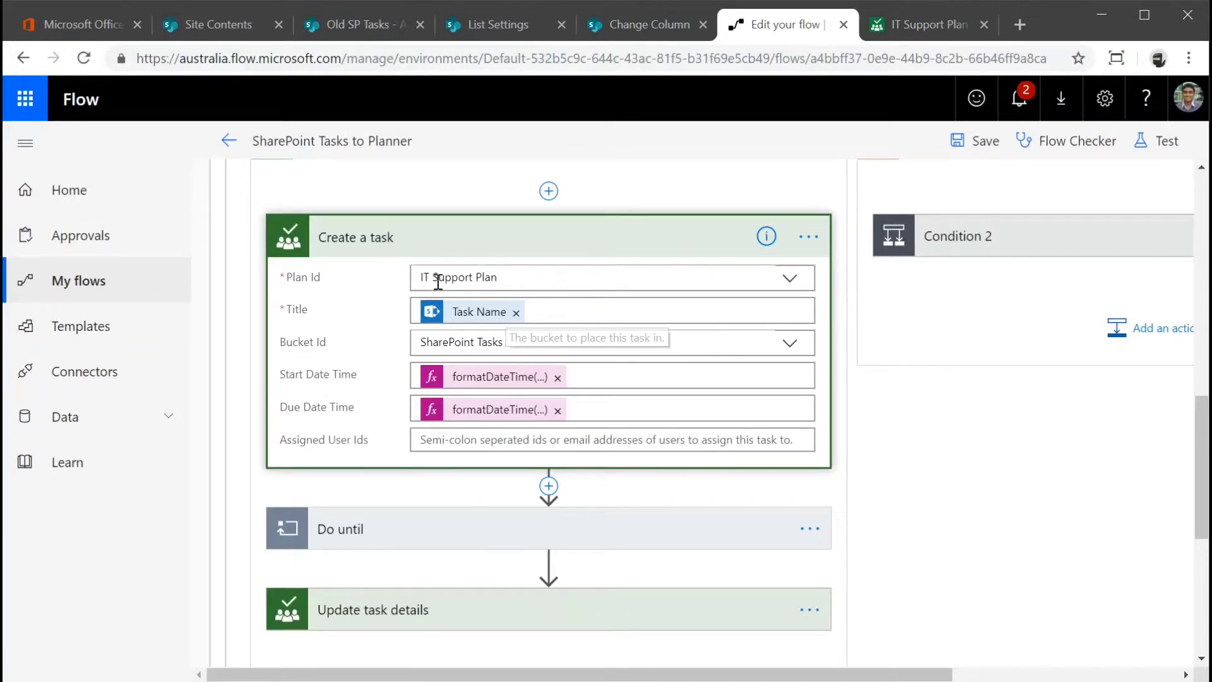
{"action": "scroll", "coordinate": [606, 281], "scroll_direction": "up", "scroll_amount": 3}
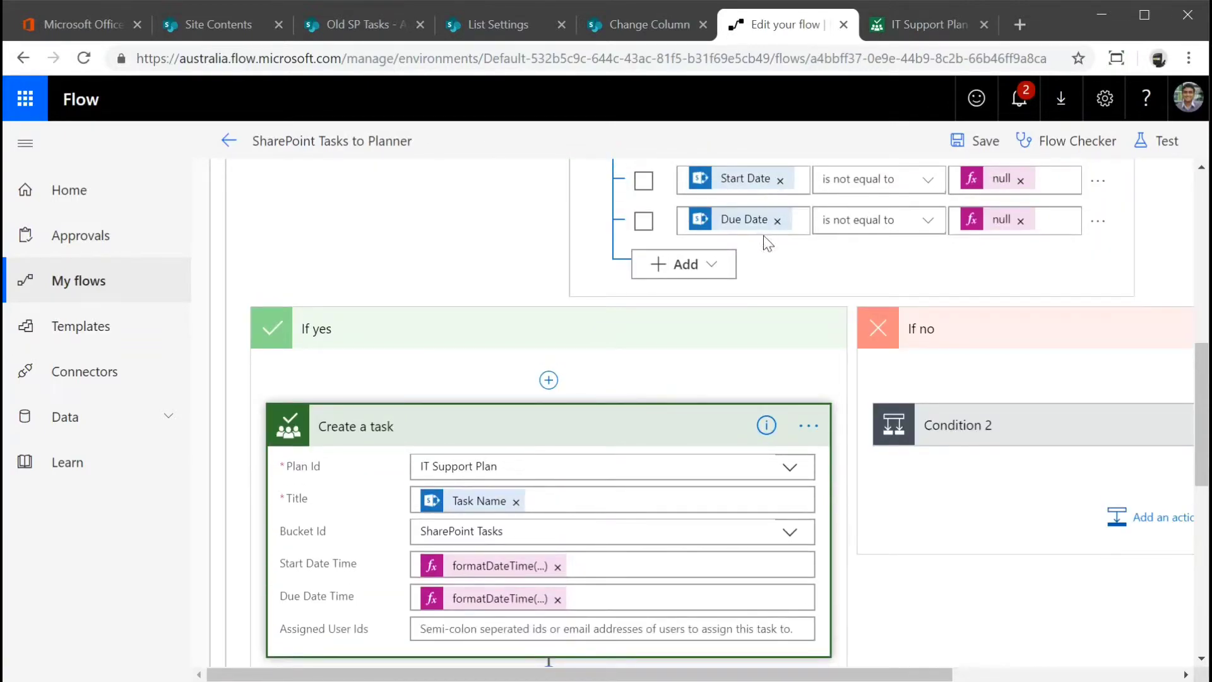
{"action": "scroll", "coordinate": [636, 330], "scroll_direction": "down", "scroll_amount": 1}
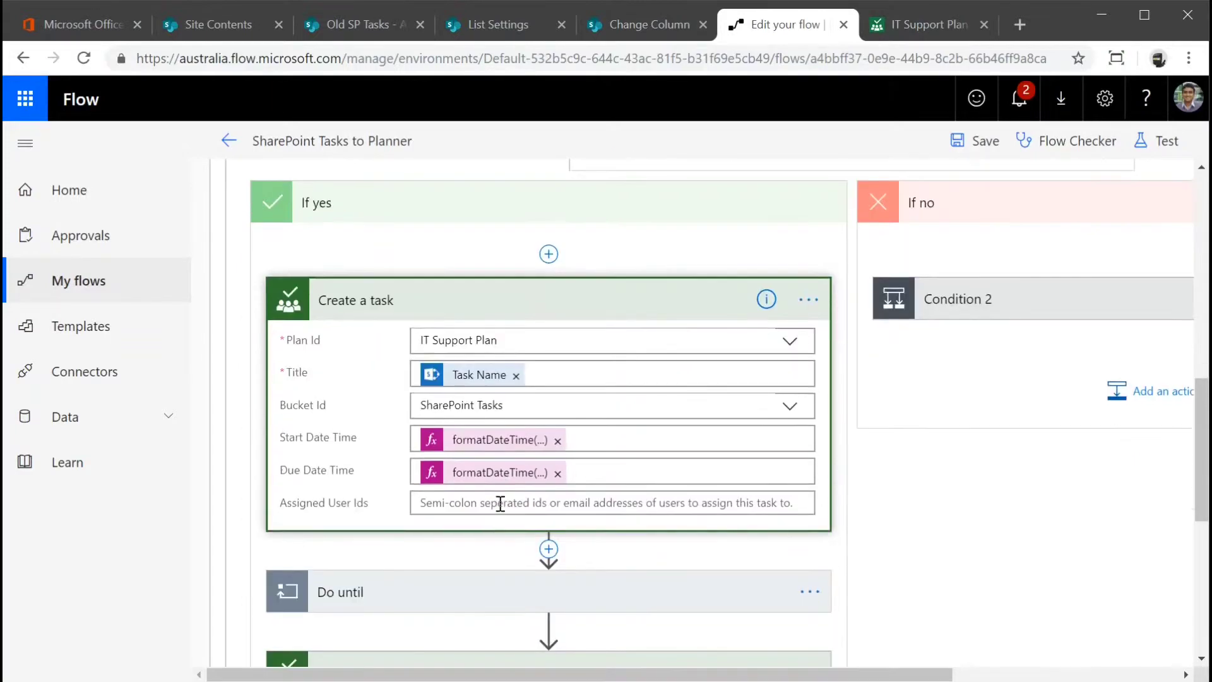
{"action": "scroll", "coordinate": [501, 503], "scroll_direction": "down", "scroll_amount": 2}
{"action": "left_click", "coordinate": [506, 559]}
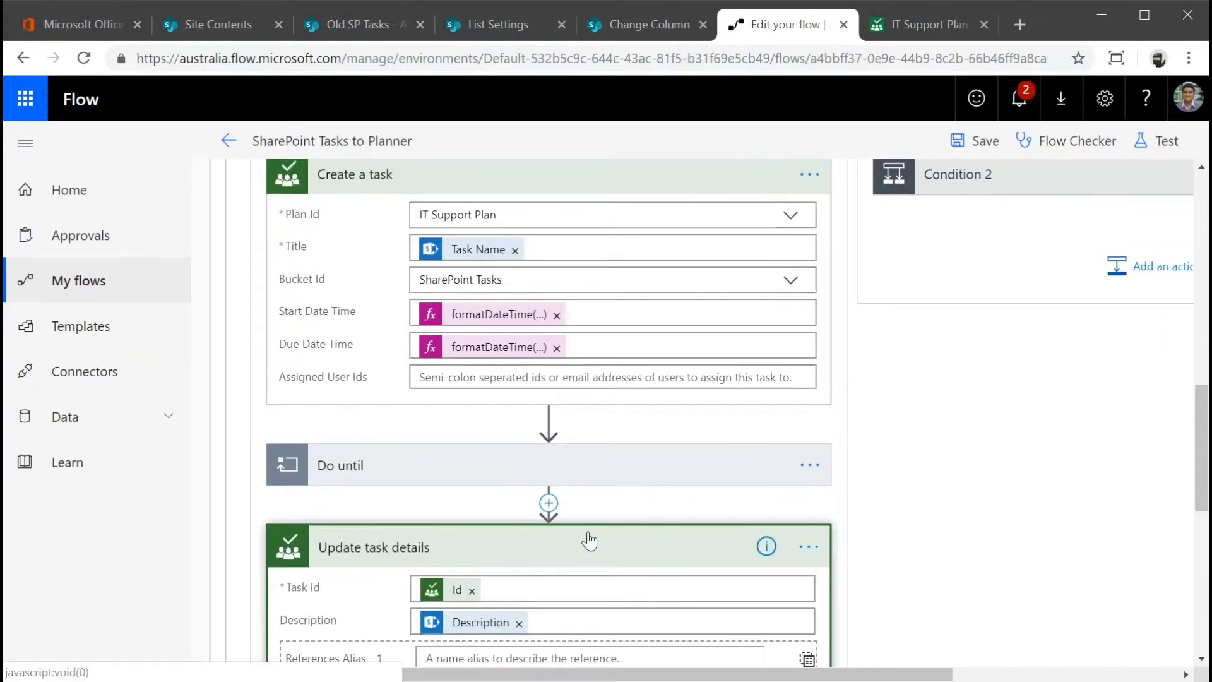
{"action": "scroll", "coordinate": [600, 460], "scroll_direction": "down", "scroll_amount": 2}
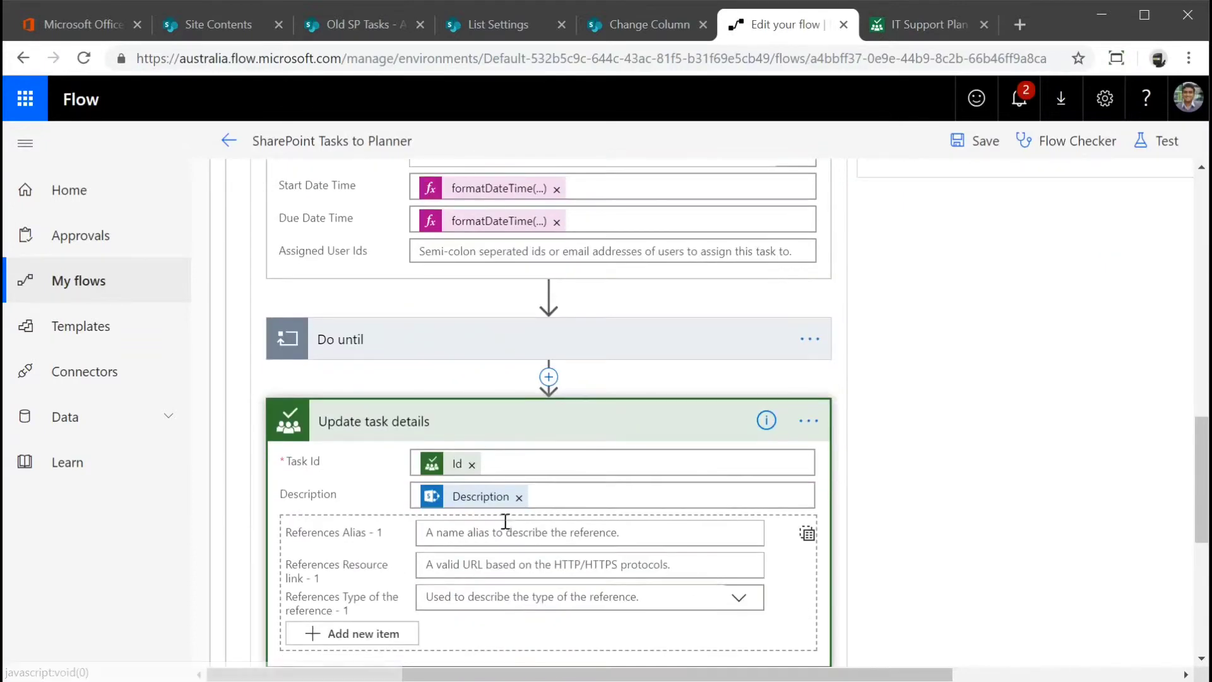
{"action": "scroll", "coordinate": [688, 347], "scroll_direction": "up", "scroll_amount": 4}
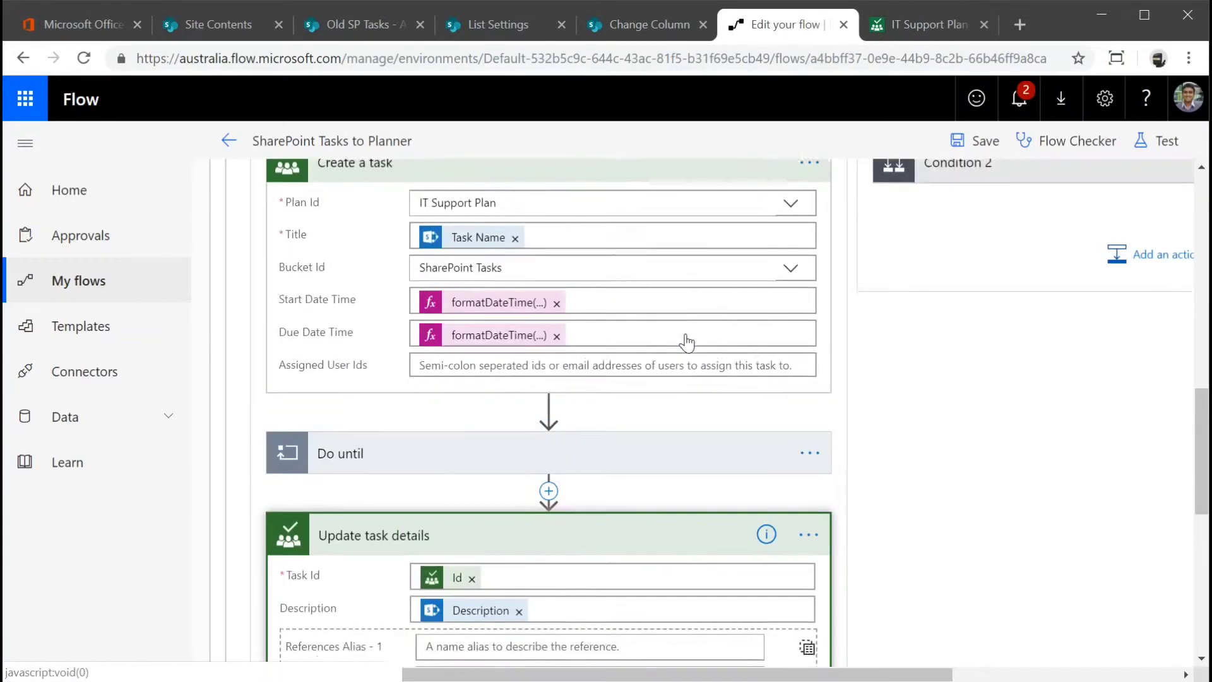
{"action": "left_click", "coordinate": [674, 316]}
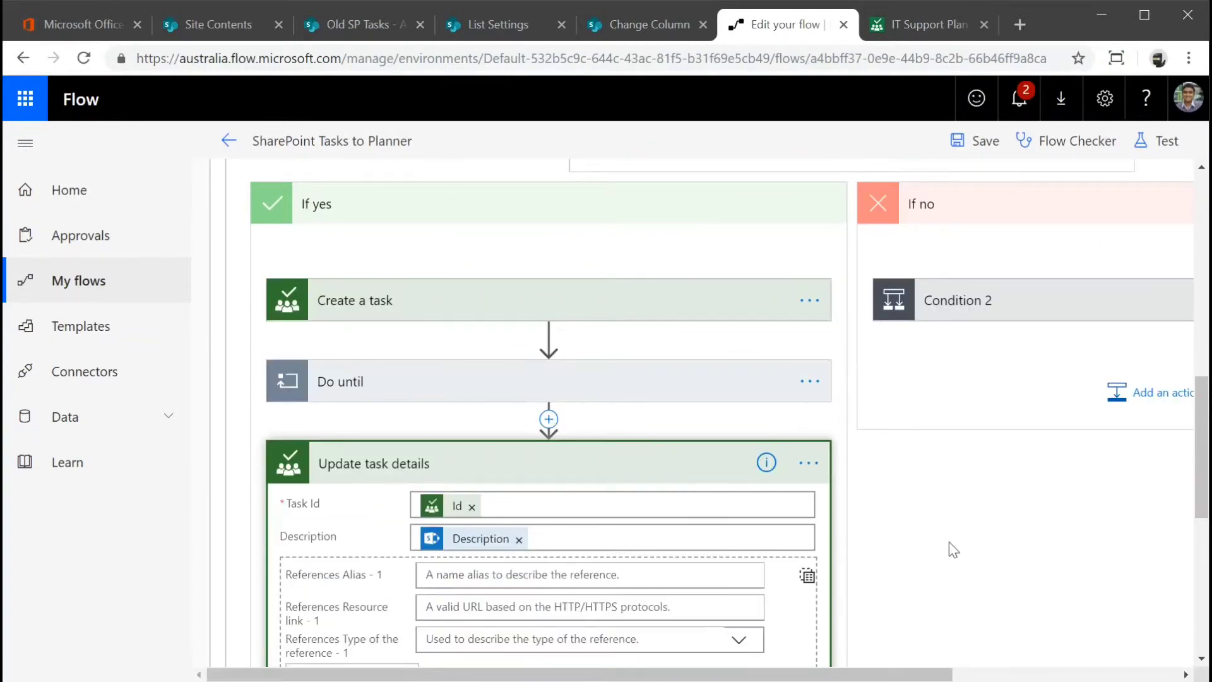
- Expand Condition 2's null-date checks and Create a task 2 (Plan IT Support Plan, Bucket SharePoint Tasks)
{"action": "left_click_drag", "start_coordinate": [912, 675], "coordinate": [1074, 677]}
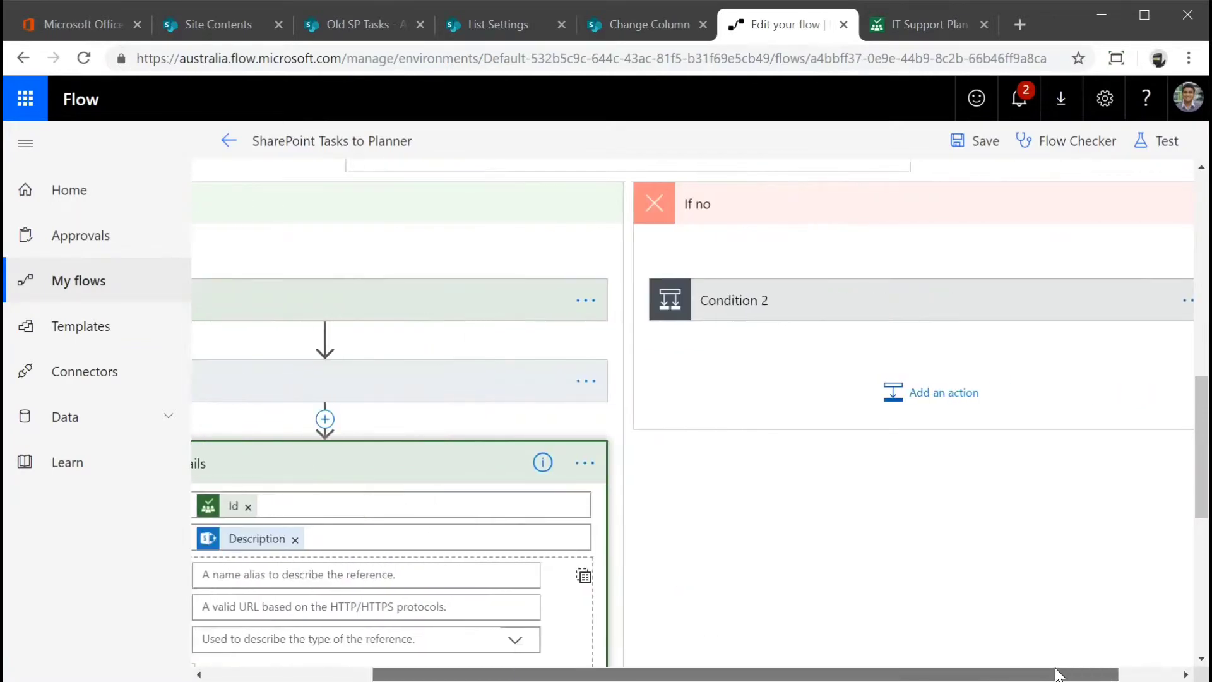
{"action": "left_click", "coordinate": [850, 325]}
{"action": "left_click", "coordinate": [987, 446]}
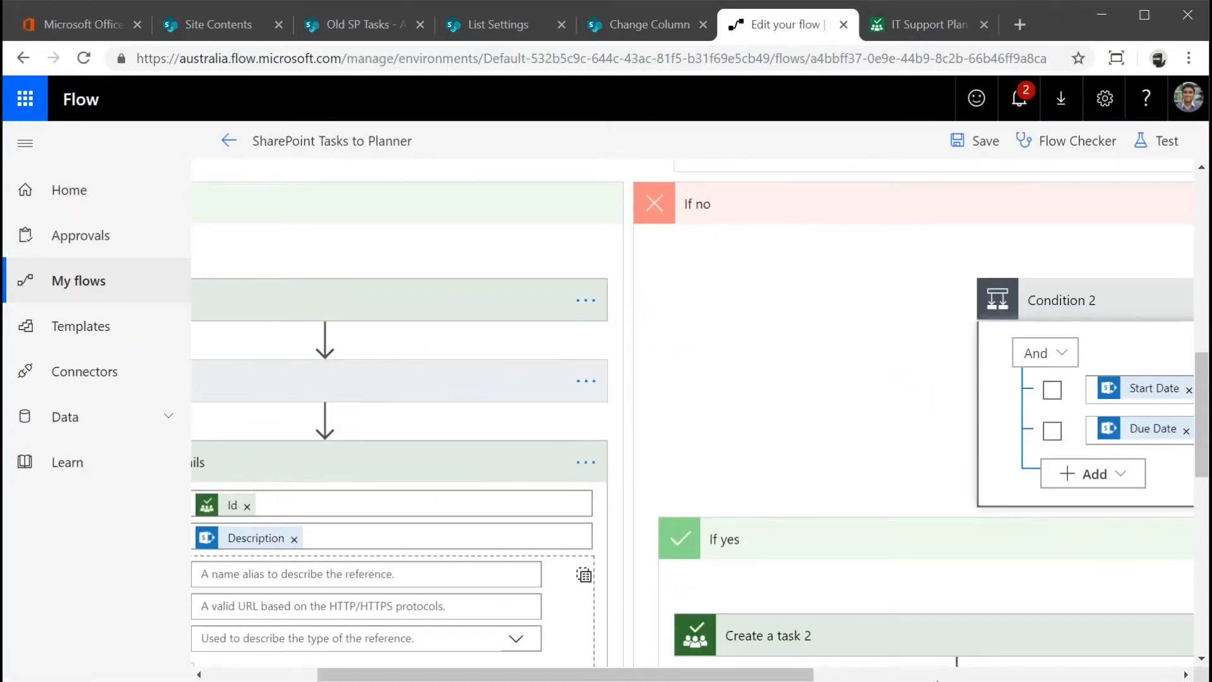
{"action": "left_click", "coordinate": [937, 675]}
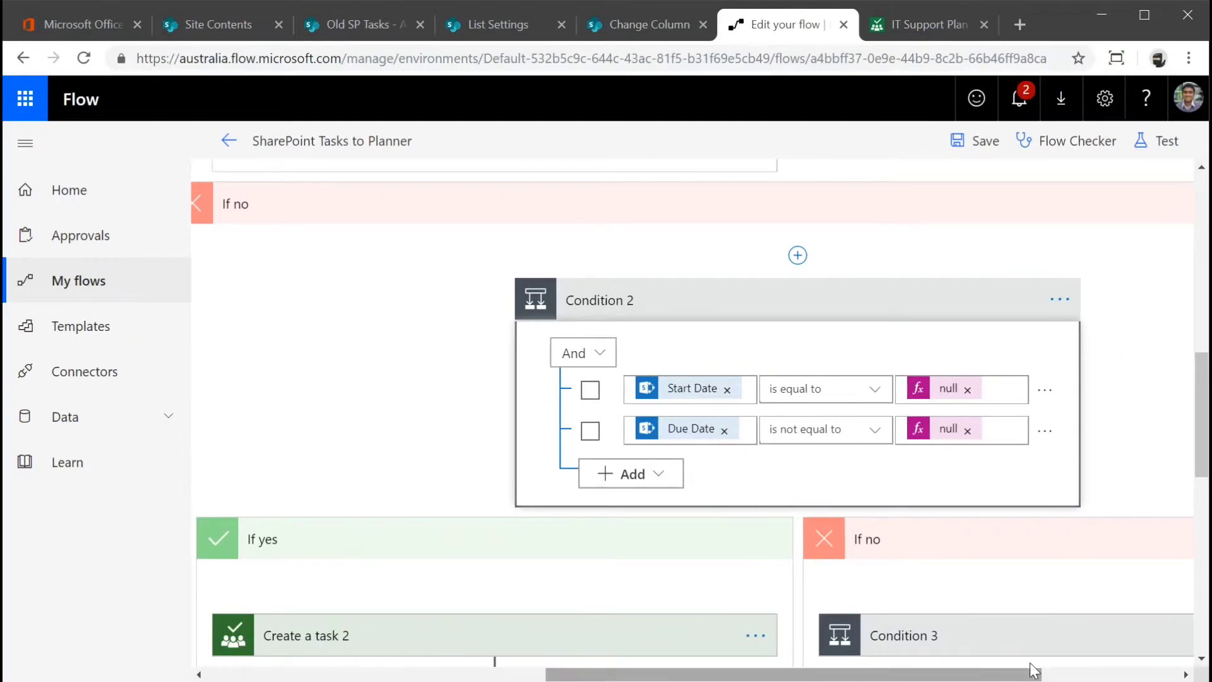
{"action": "scroll", "coordinate": [1029, 580], "scroll_direction": "down", "scroll_amount": 2}
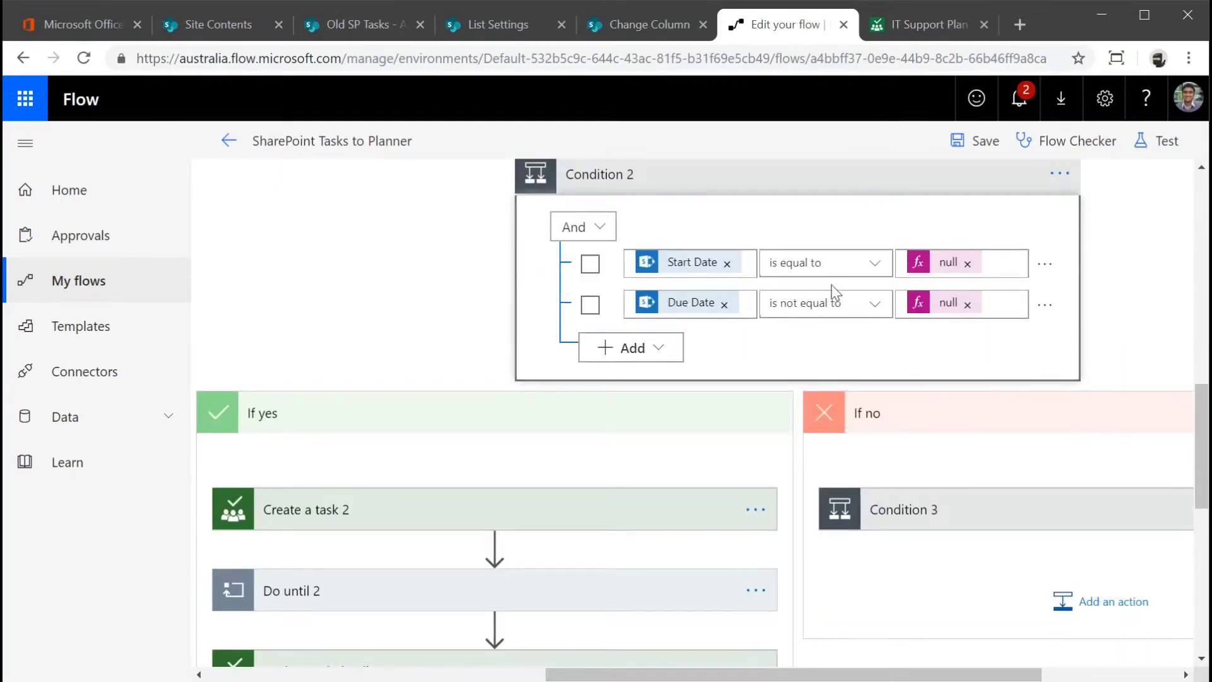
{"action": "scroll", "coordinate": [571, 411], "scroll_direction": "down", "scroll_amount": 2}
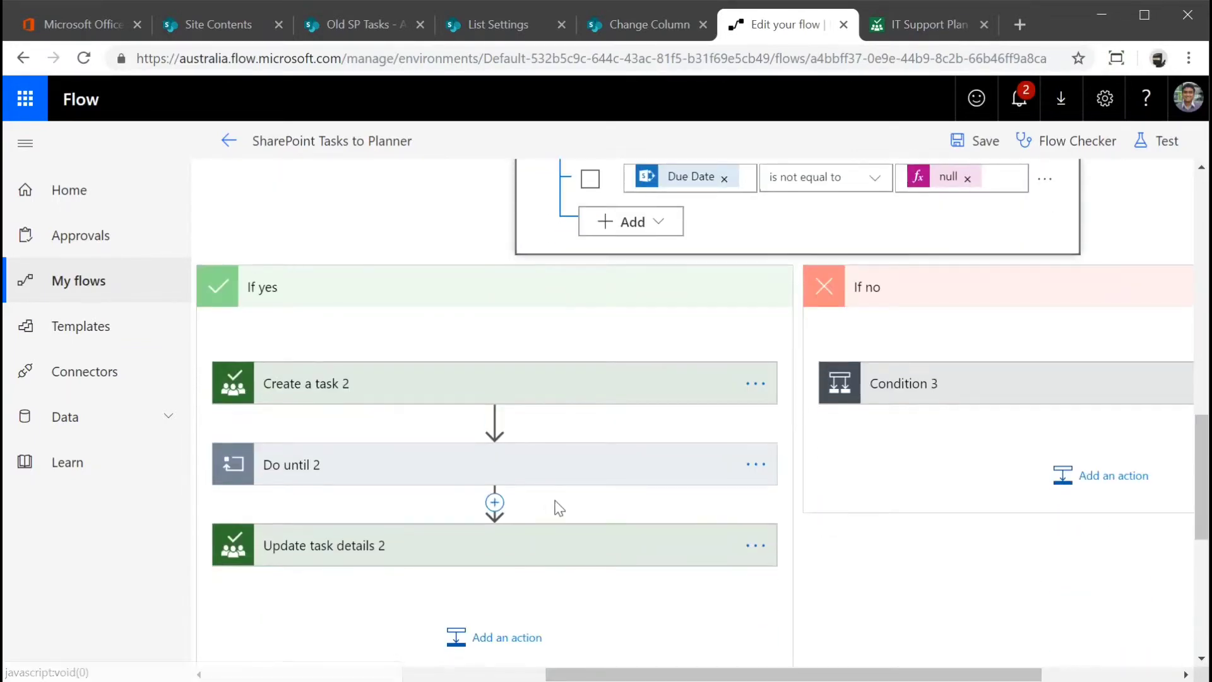
{"action": "left_click", "coordinate": [506, 390]}
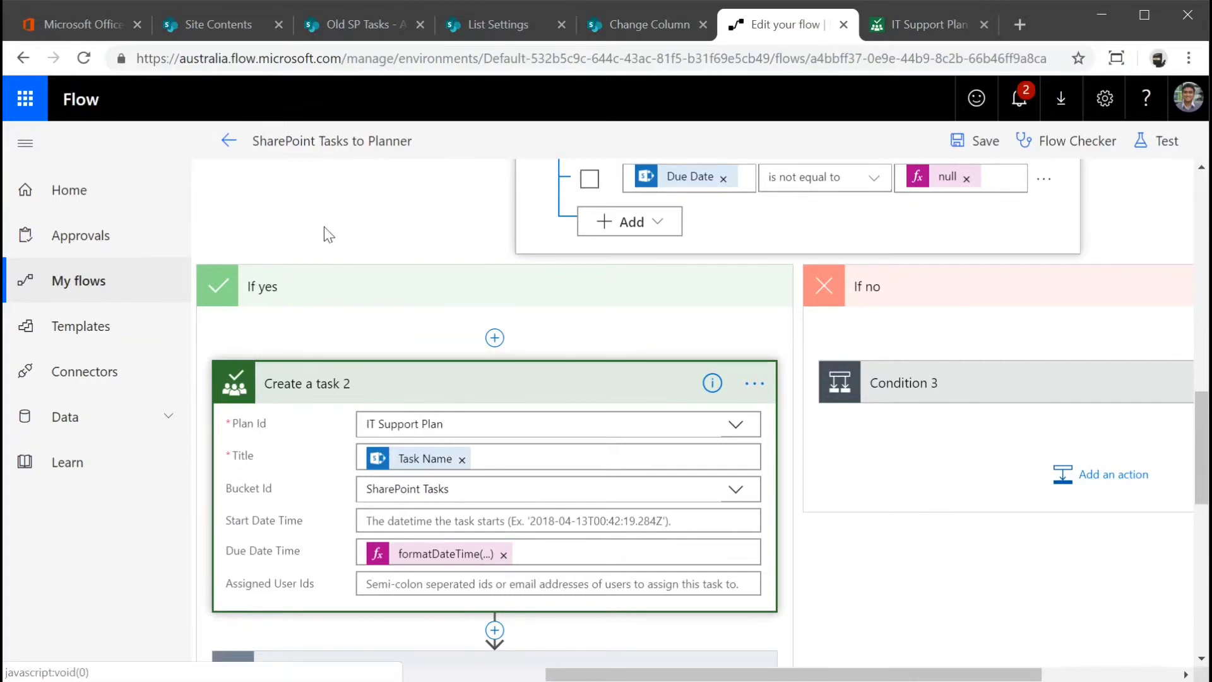
- Save the flow, confirm the SharePoint Tasks bucket is empty, and return to My flows
{"action": "left_click", "coordinate": [981, 150]}
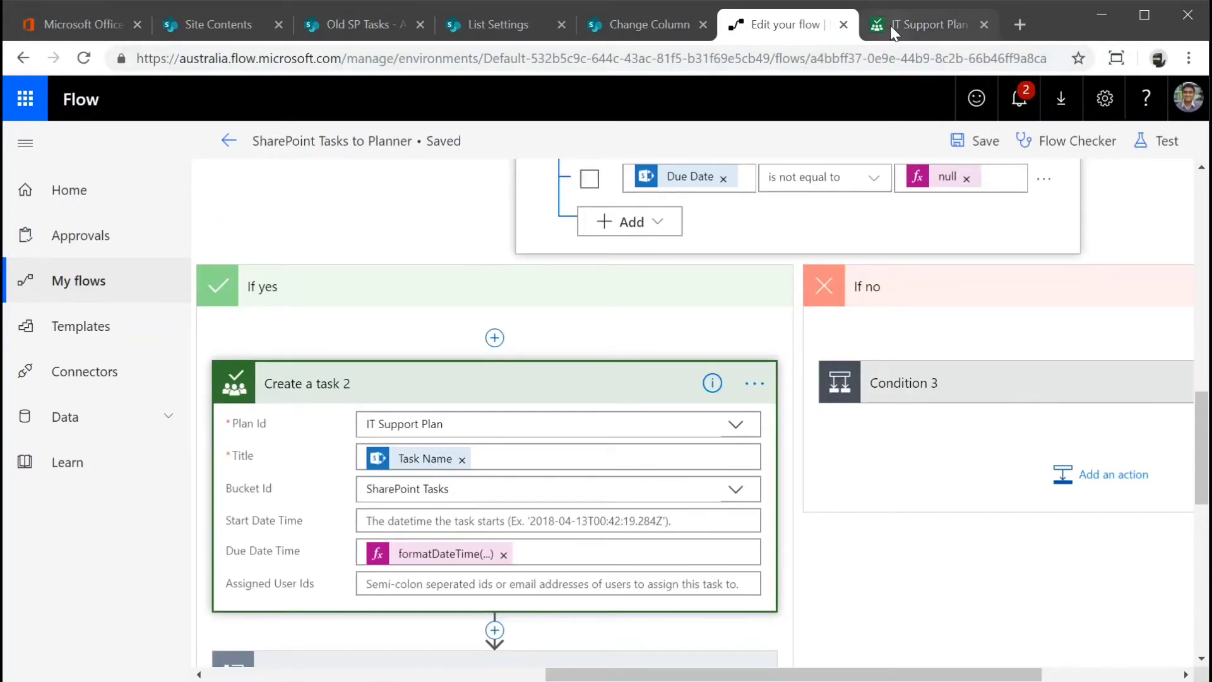
{"action": "left_click", "coordinate": [890, 25]}
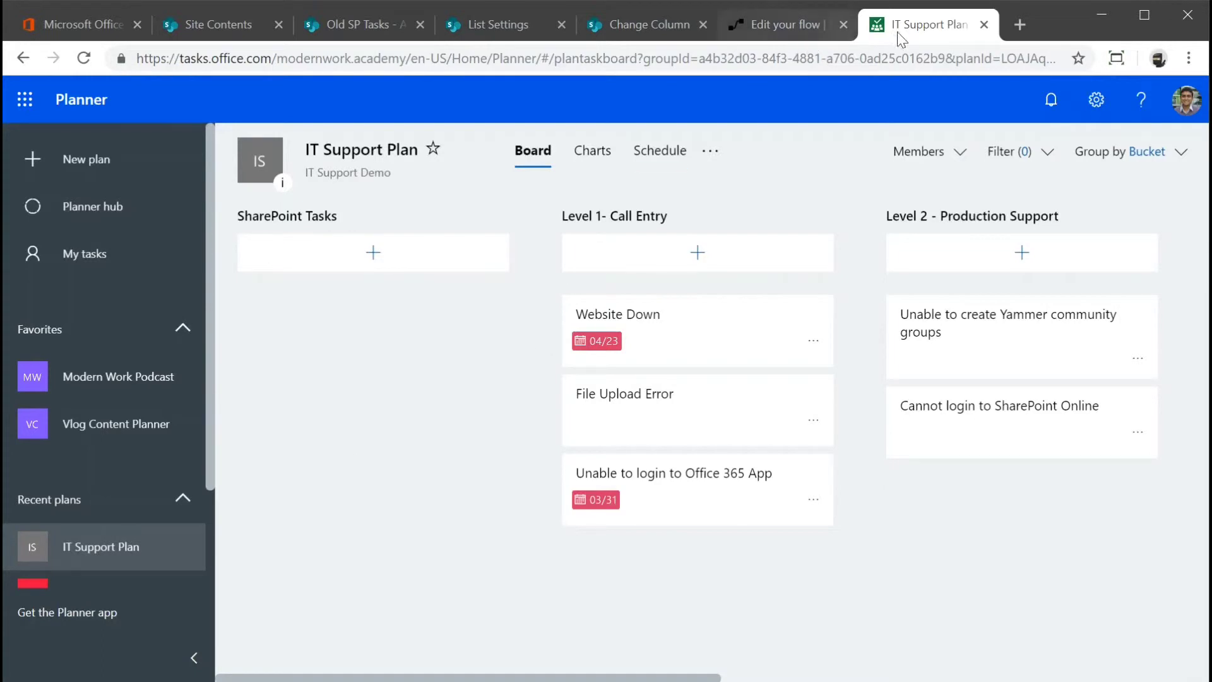
{"action": "left_click", "coordinate": [765, 30]}
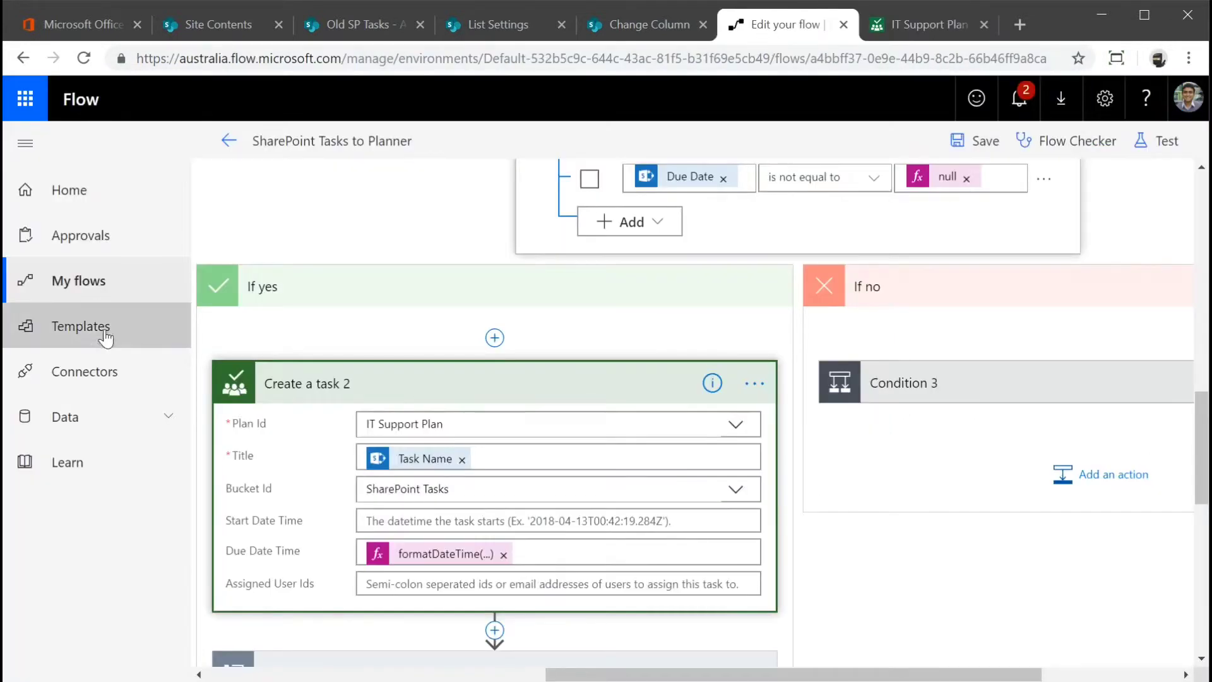
{"action": "left_click", "coordinate": [74, 289]}
- Run the SharePoint Tasks to Planner flow now and check the Planner board for results
{"action": "mouse_move", "coordinate": [609, 353]}
{"action": "left_click", "coordinate": [648, 361]}
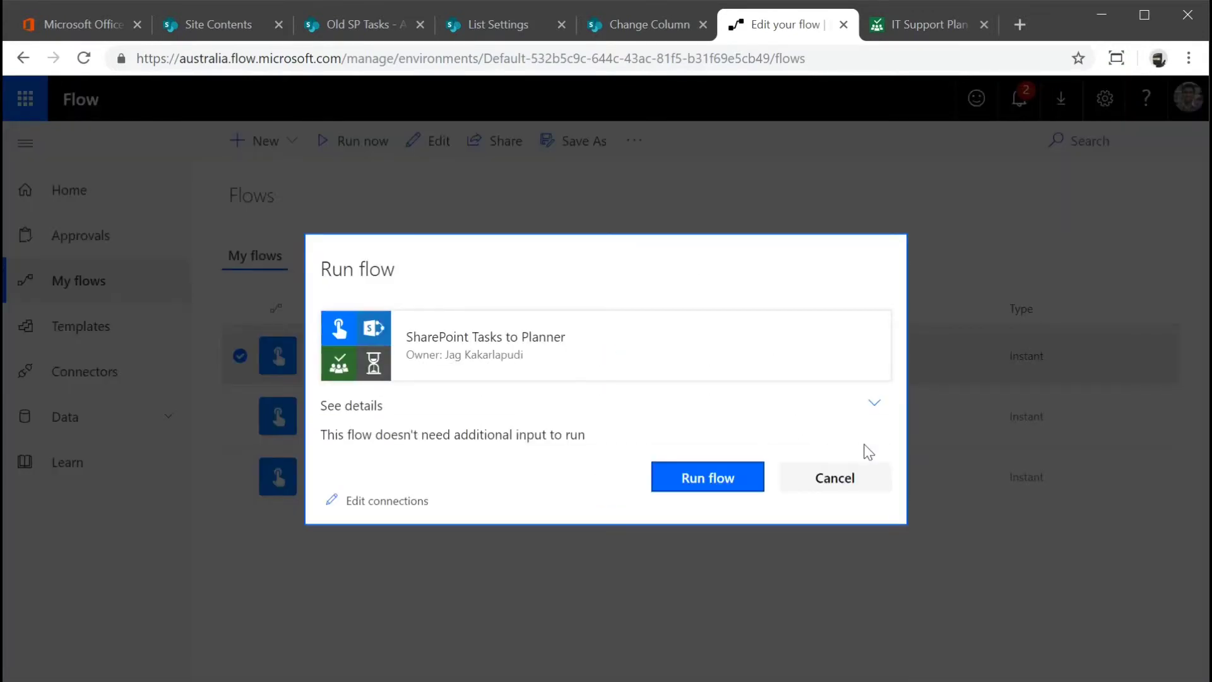
{"action": "left_click", "coordinate": [705, 483]}
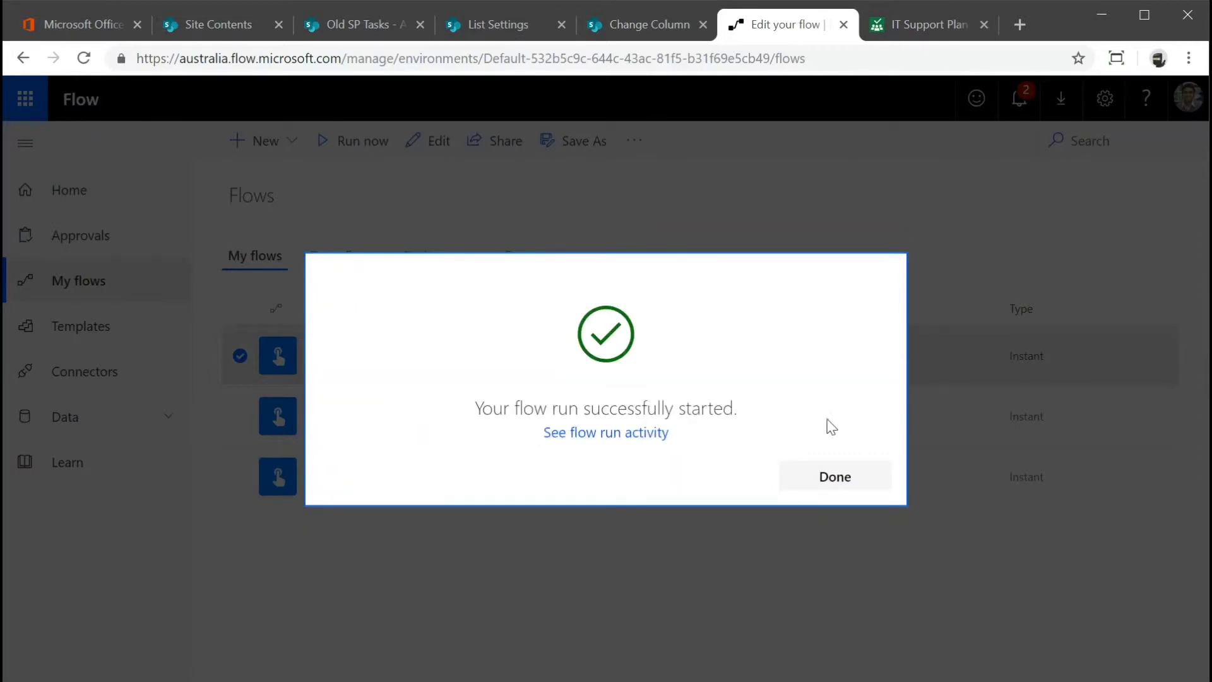
{"action": "left_click", "coordinate": [905, 29]}
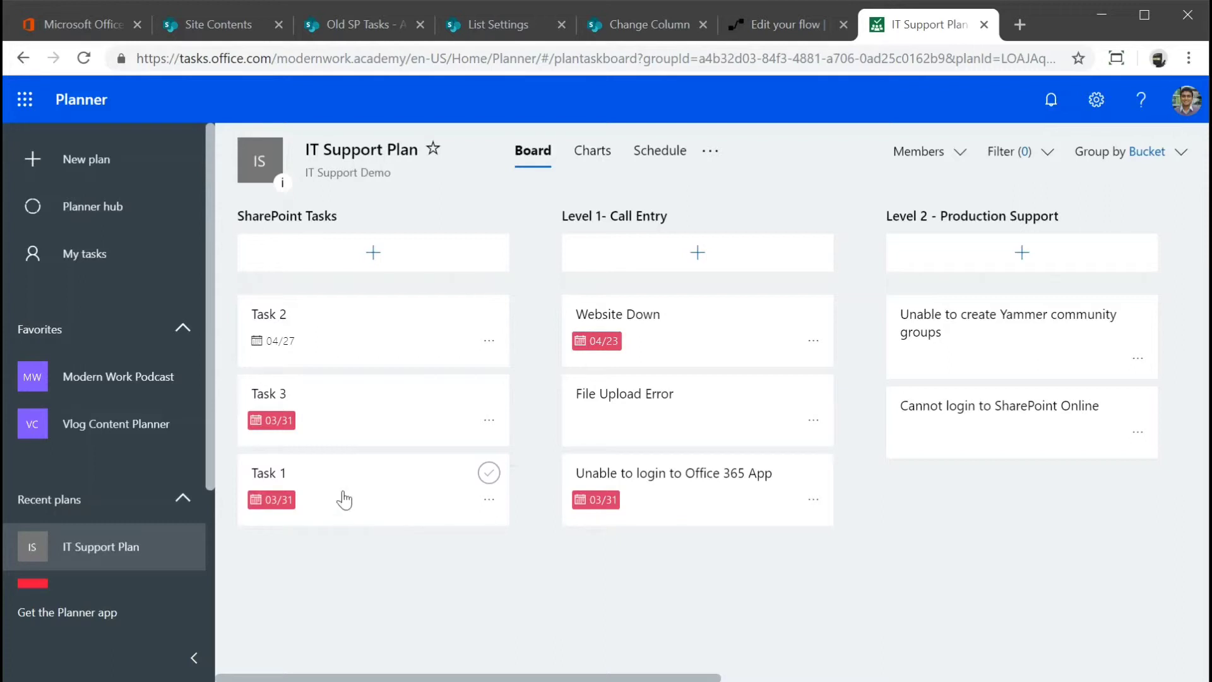
- Open the migrated Task 1 card to see its 03/31/2019 dates and description
{"action": "left_click", "coordinate": [317, 490]}
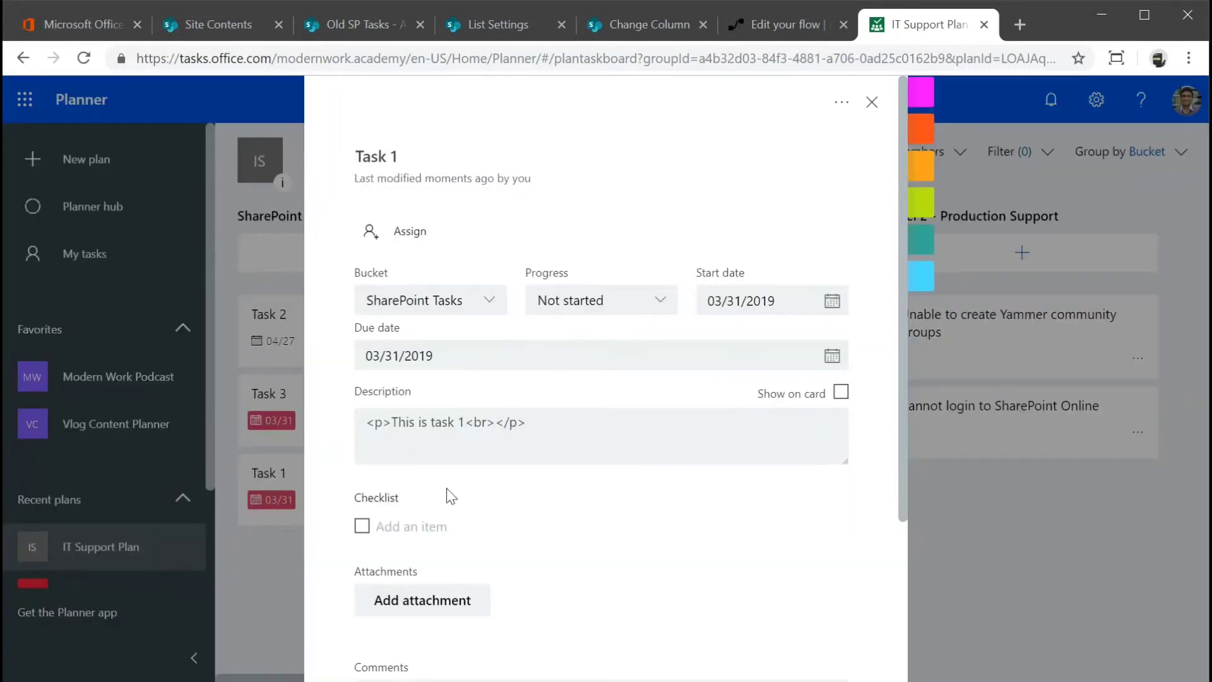